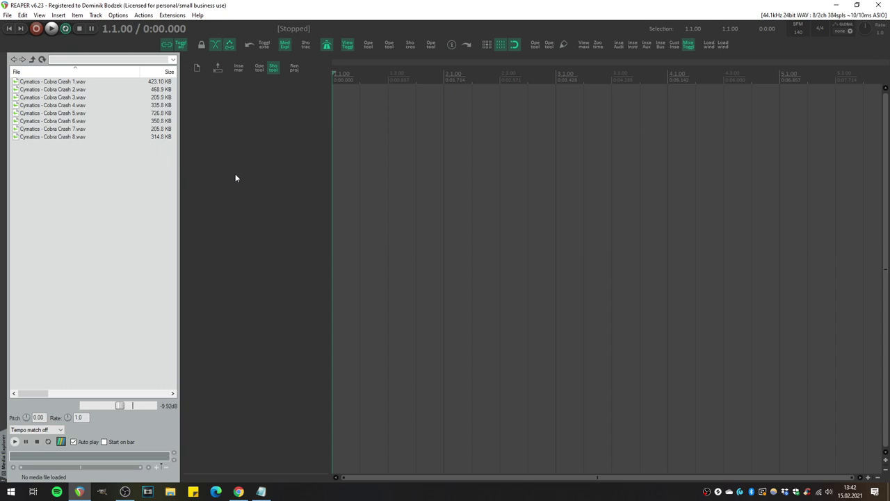
Step: Switch the interface to one of the installed dark I Logic themes
left_click(118, 15)
mouse_move(286, 362)
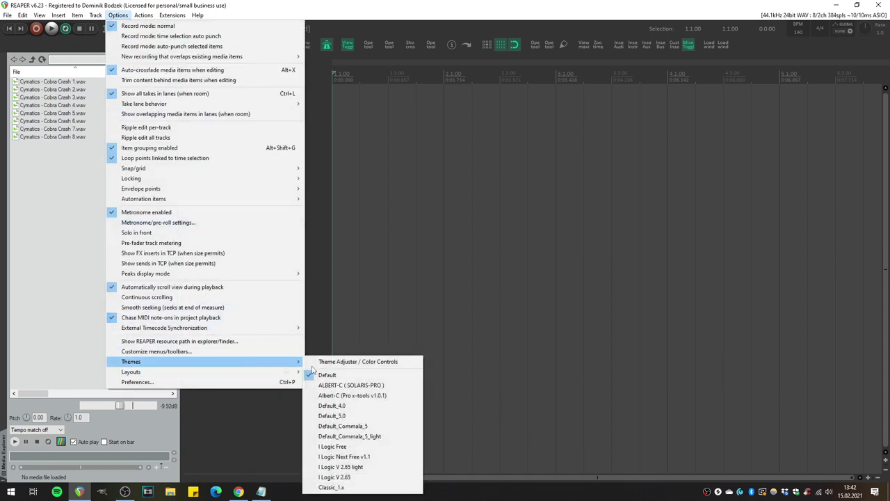
left_click(385, 409)
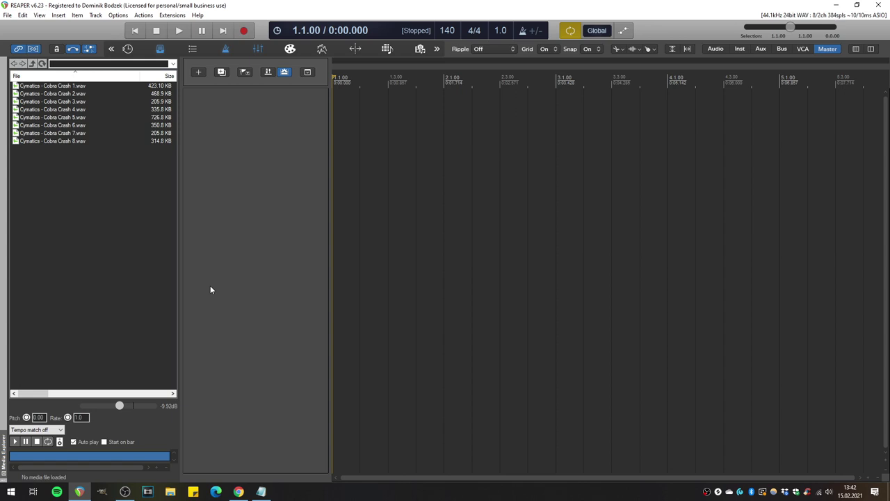
Step: Move the untitled MIDI item on track 1 to the start of the timeline and look through the theme's extra toolbars
left_click_drag(379, 108, 358, 109)
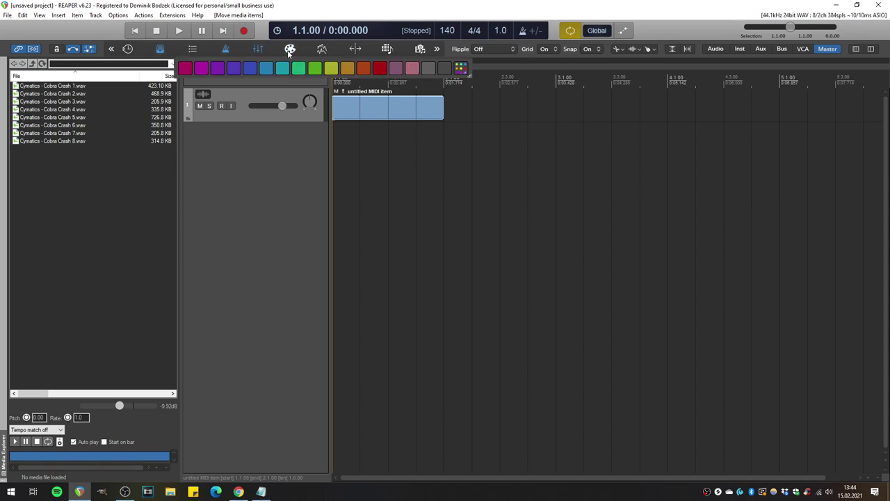
left_click(322, 48)
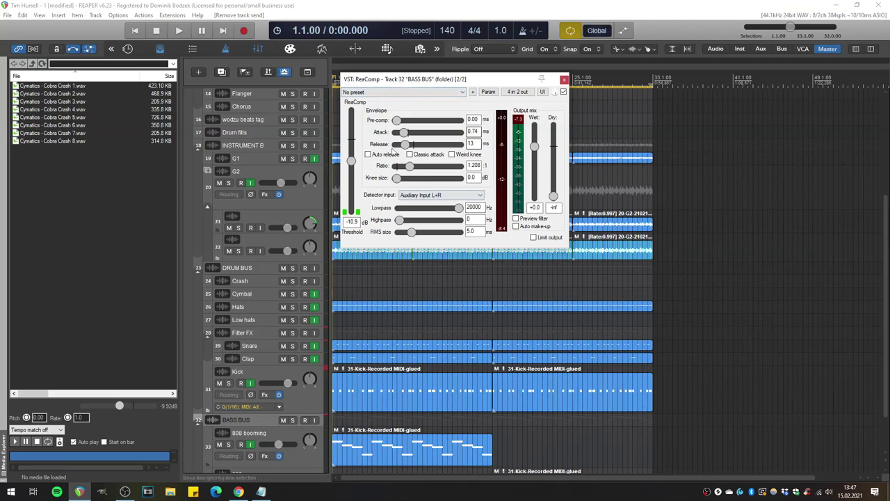
Step: During playback, create a sidechain send from the Kick track to channels 3/4 of the BASS BUS feeding its ReaComp
key("space")
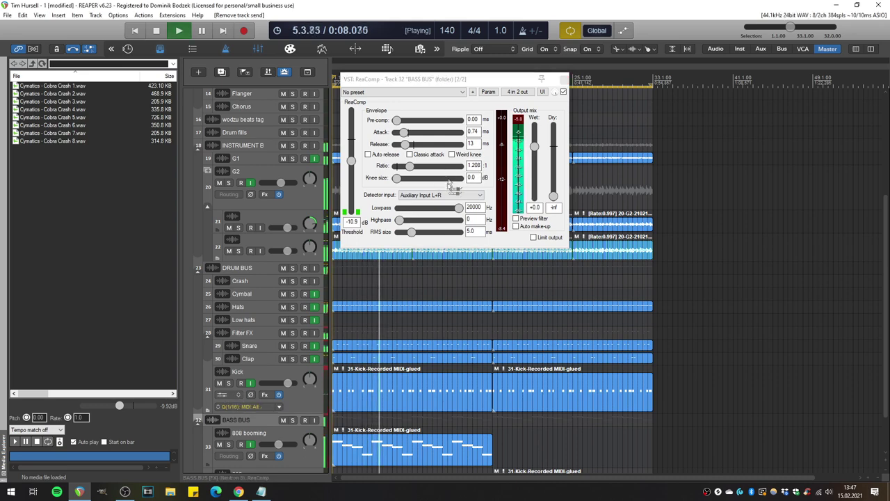
left_click_drag(439, 177, 437, 178)
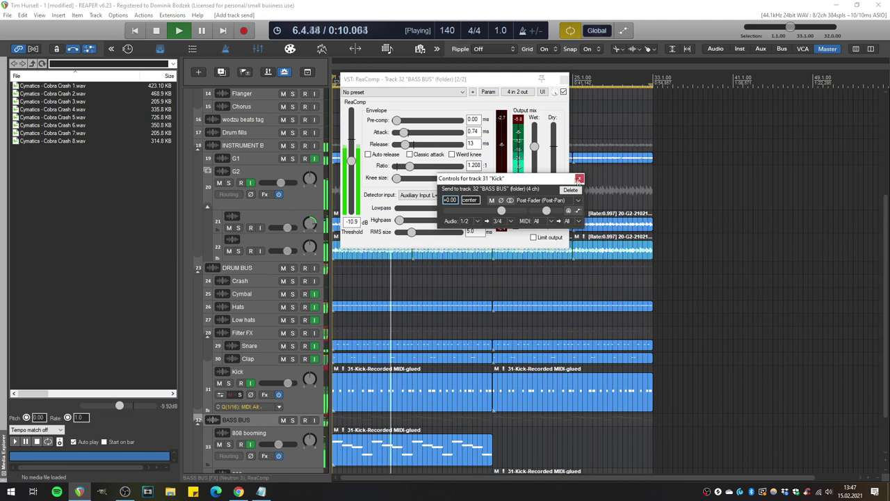
left_click(580, 179)
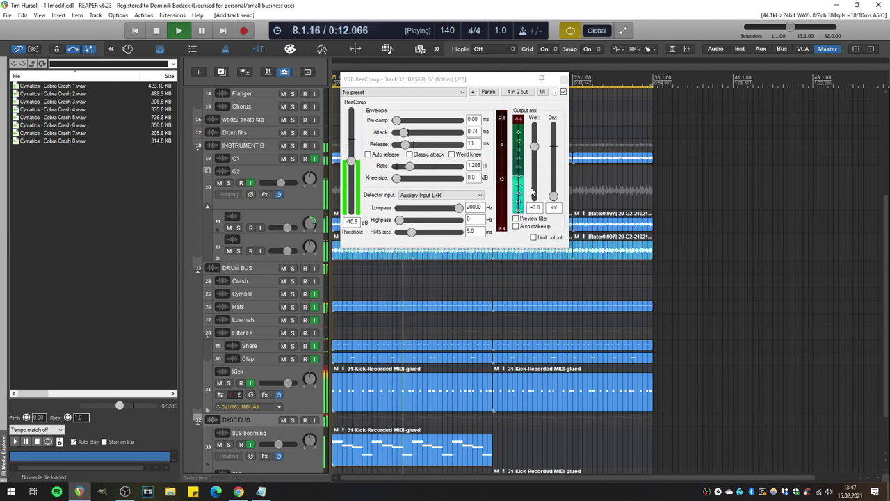
key("space")
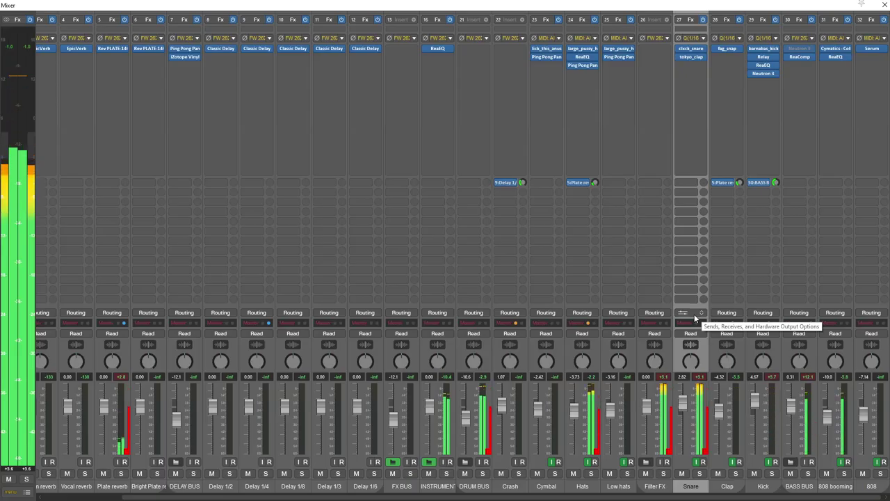
Step: Add sends in the mixer from the Snare track to the Plate reverb and Vocal reverb tracks
left_click(694, 314)
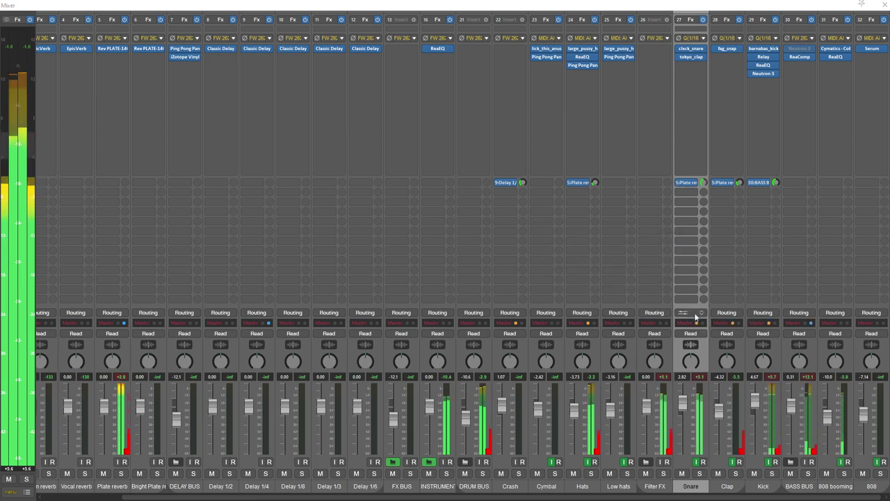
left_click_drag(201, 382, 80, 432)
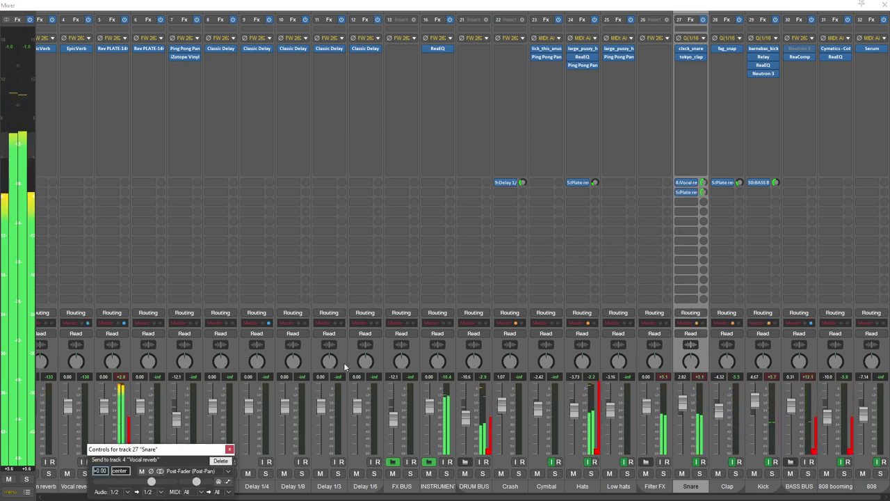
left_click_drag(181, 449, 612, 235)
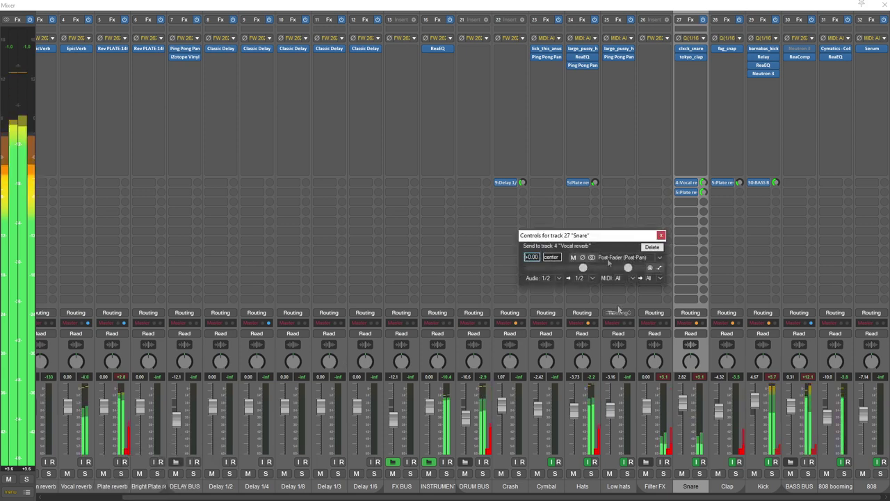
left_click_drag(584, 273, 569, 272)
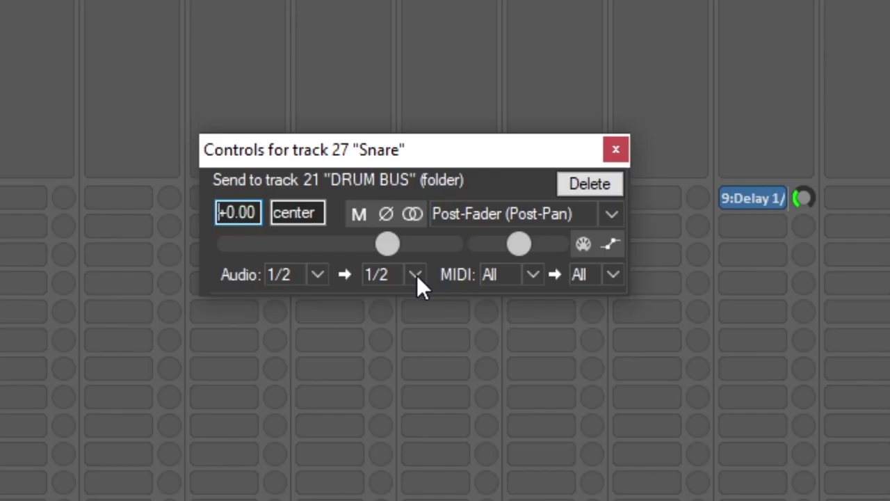
Step: Route the Snare send on the DRUM BUS to channels 3/4, and switch it to new receiving channels 5/6
left_click(593, 278)
mouse_move(491, 407)
left_click(815, 394)
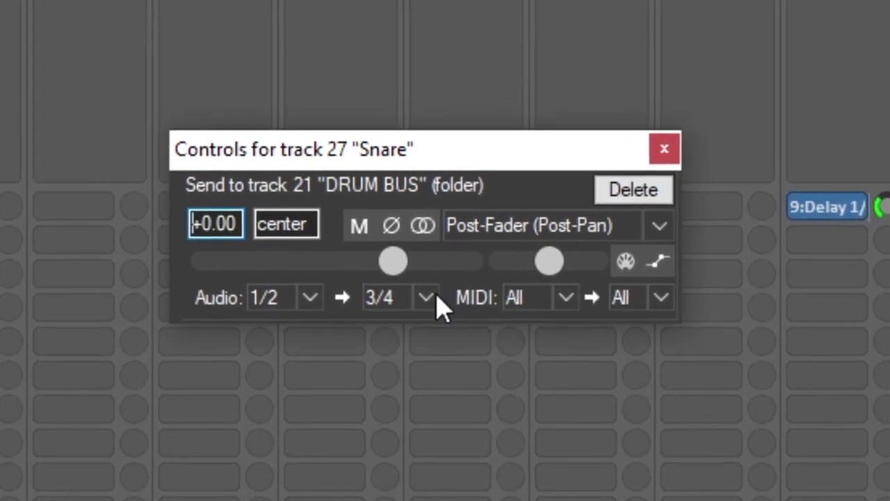
left_click(426, 299)
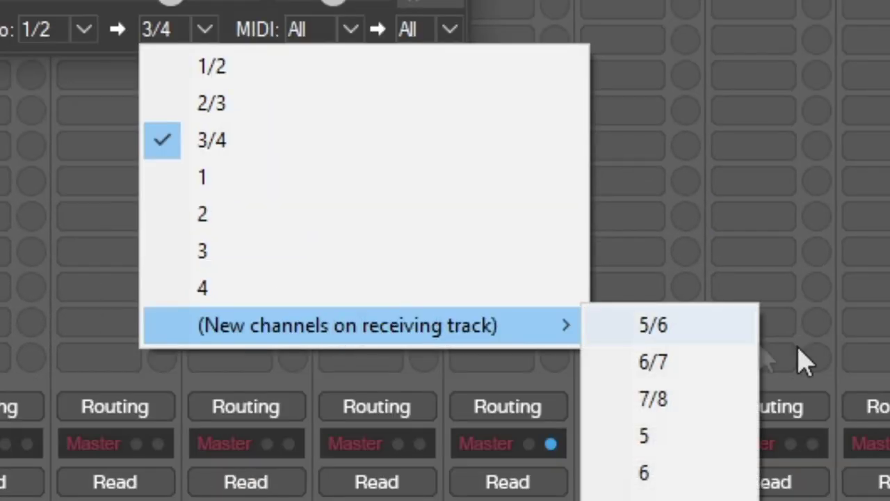
left_click(685, 327)
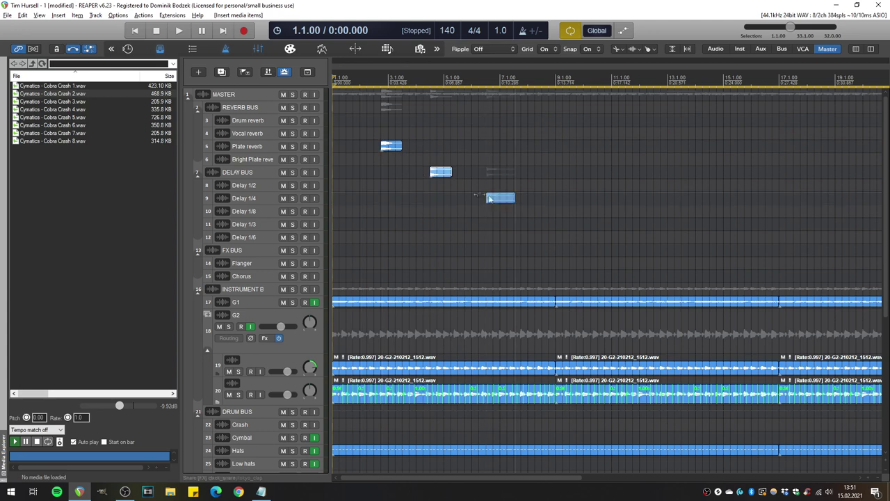
Step: Go up one folder level in the media explorer to the list of drum sample categories
left_click(33, 64)
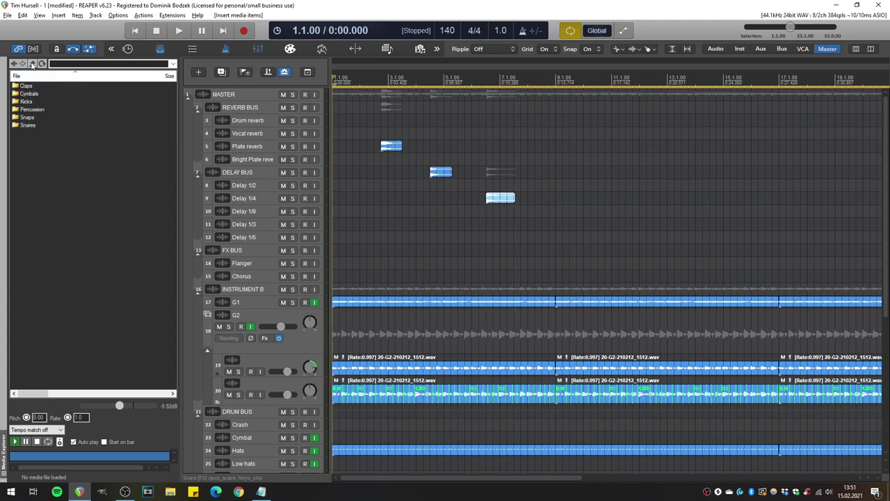
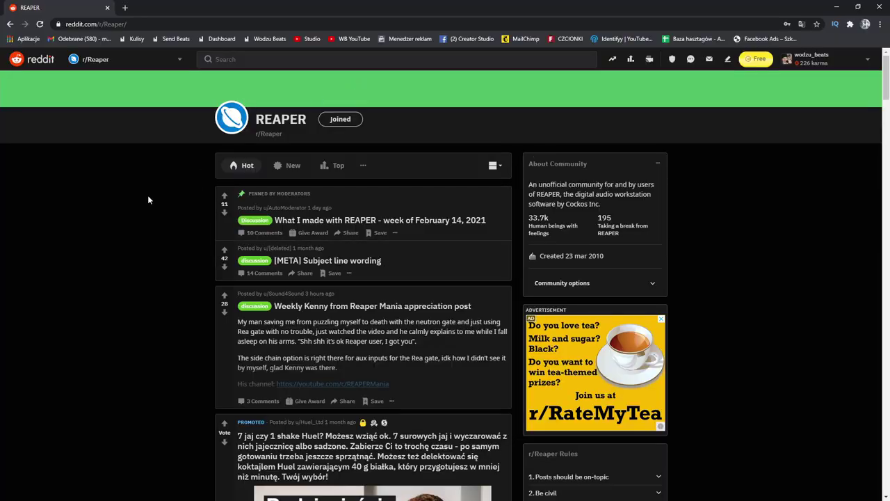
Step: In the web browser, look through the r/Reaper community posts and the ReaScript page's supported languages, requirements and documentation sections
scroll(148, 198, "down", 20)
scroll(150, 199, "down", 9)
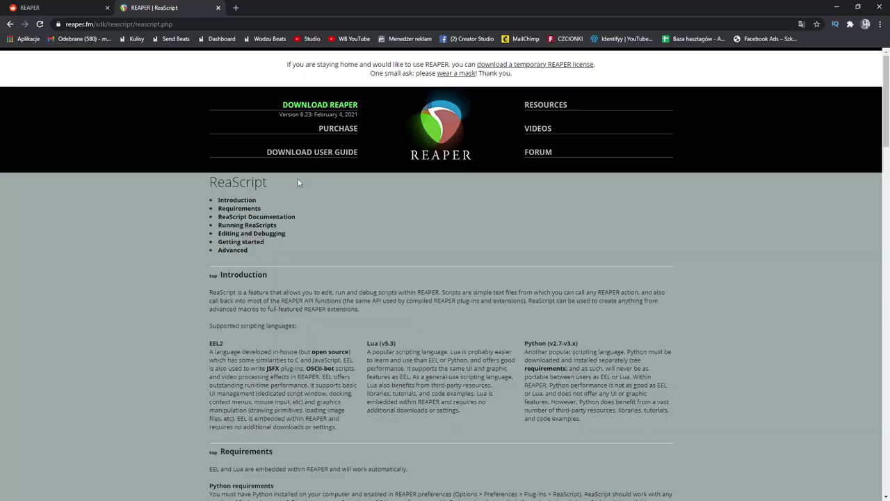
scroll(387, 187, "down", 3)
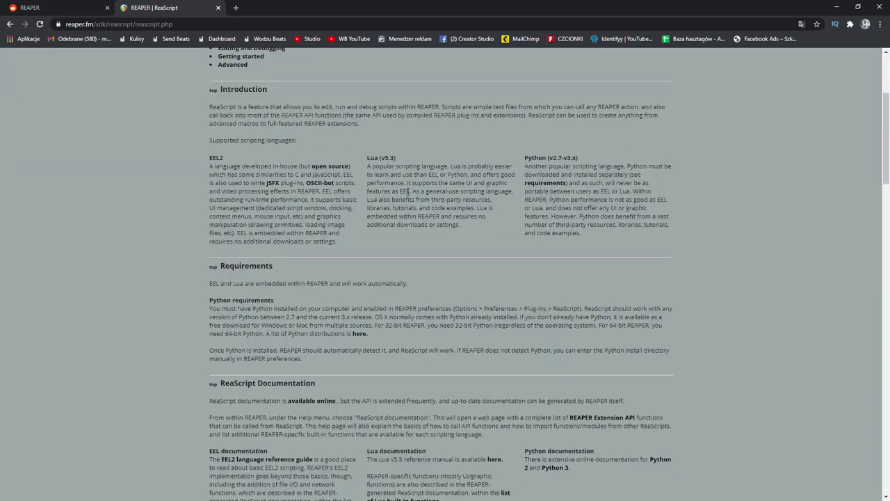
scroll(399, 185, "up", 4)
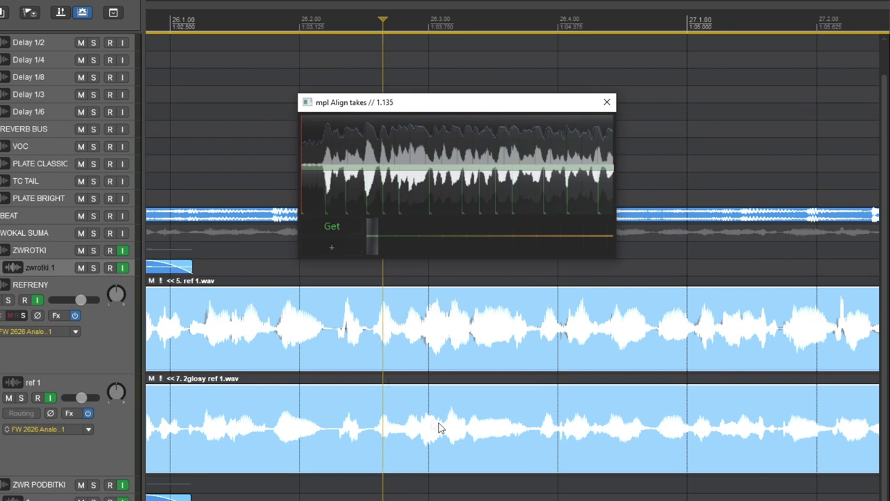
Step: Increase the alignment amount in mpl Align takes for the vocal takes 5. ref 1.wav and 7. 2glosy ref 1.wav
left_click_drag(372, 247, 409, 247)
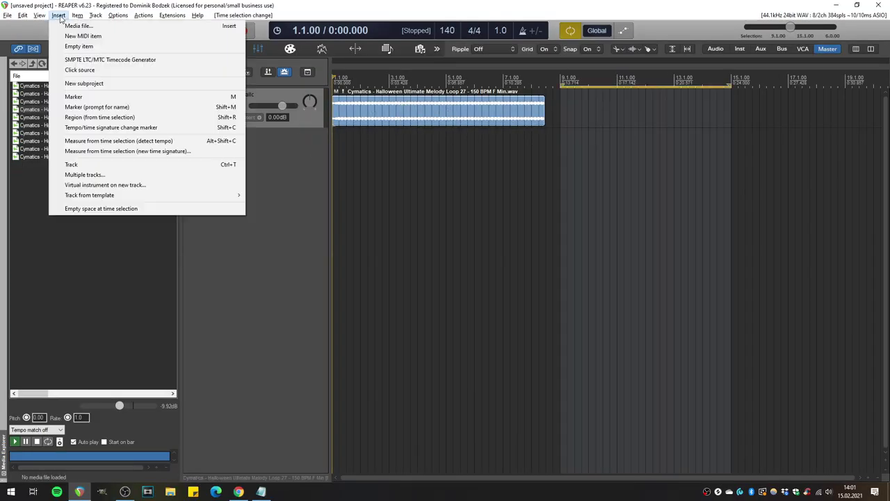
Step: Insert a new MIDI item over the time selection from 9.1.00 to 15.1.00, on the same track as the audio loop
left_click(77, 34)
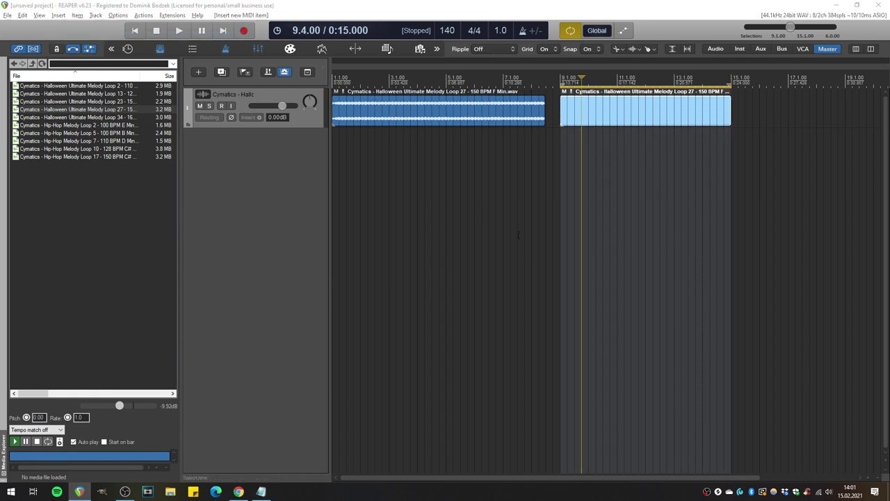
left_click(468, 111)
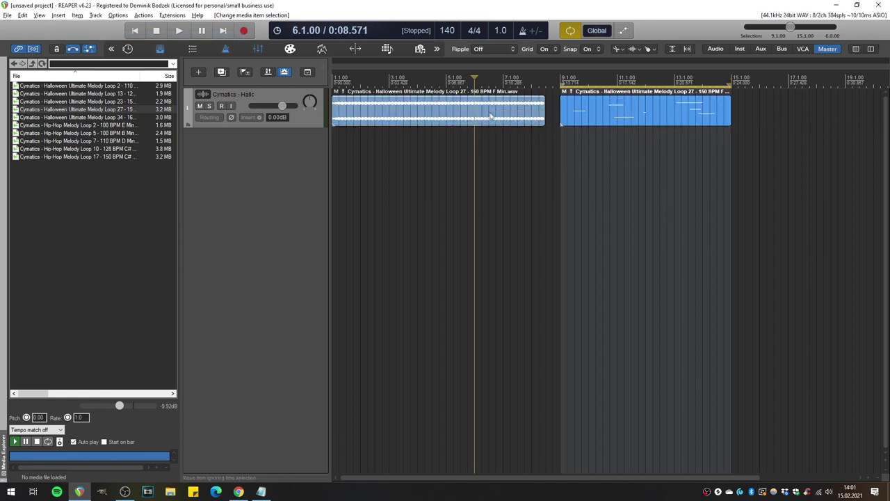
left_click(617, 117)
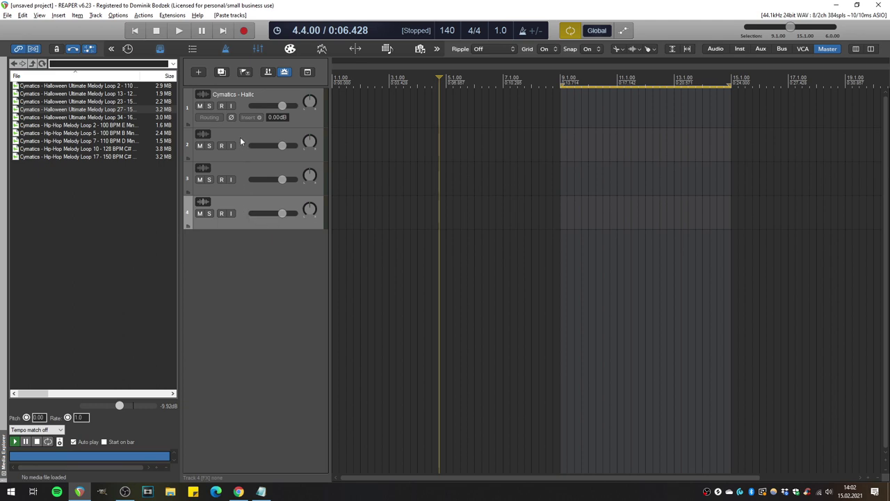
Step: Nest tracks 2 to 4 under the Cymatics track, placing each one in a folder inside the track above it
left_click(240, 138, "shift")
left_click_drag(231, 132, 257, 118)
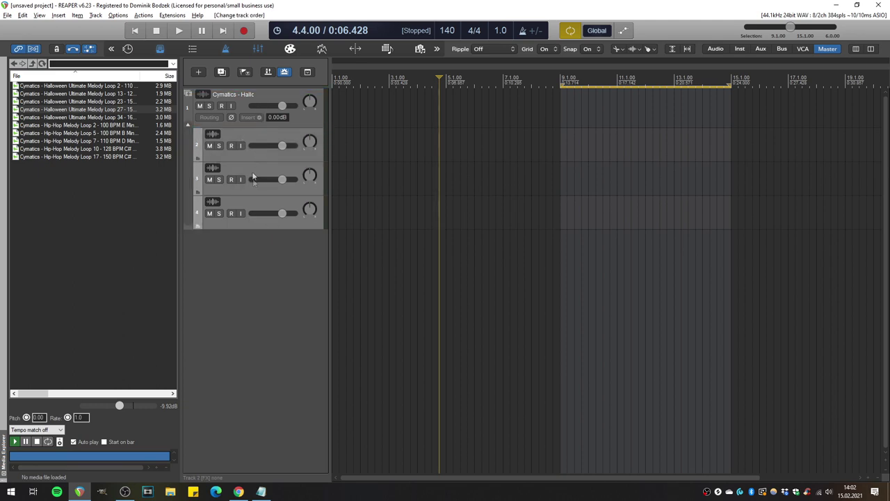
left_click(251, 189)
left_click(248, 210, "shift")
left_click_drag(259, 156, 257, 200)
Step: Paste two more empty tracks and nest each one inside the deepest track of the folder structure
key("ctrl+v")
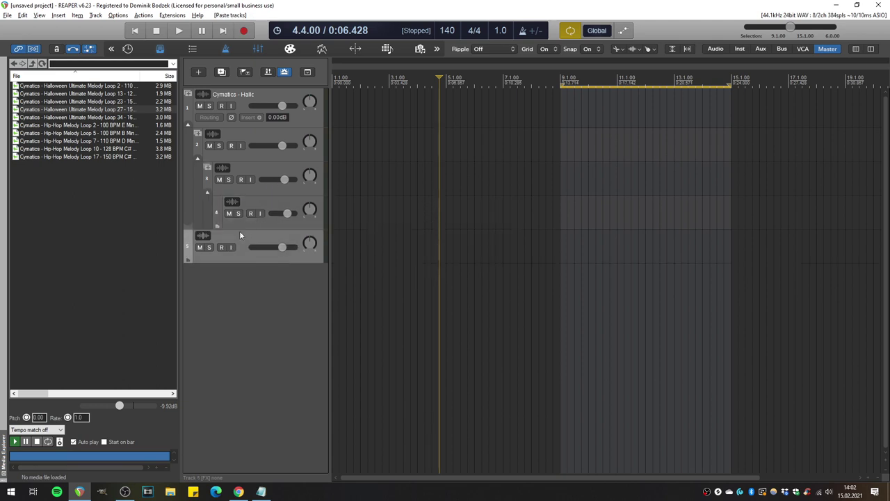
left_click_drag(261, 215, 263, 217)
key("ctrl+v")
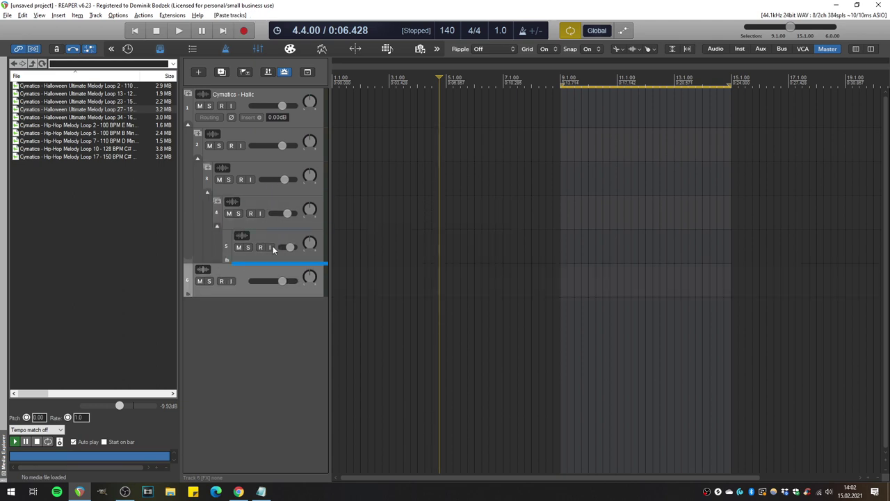
left_click_drag(273, 249, 271, 254)
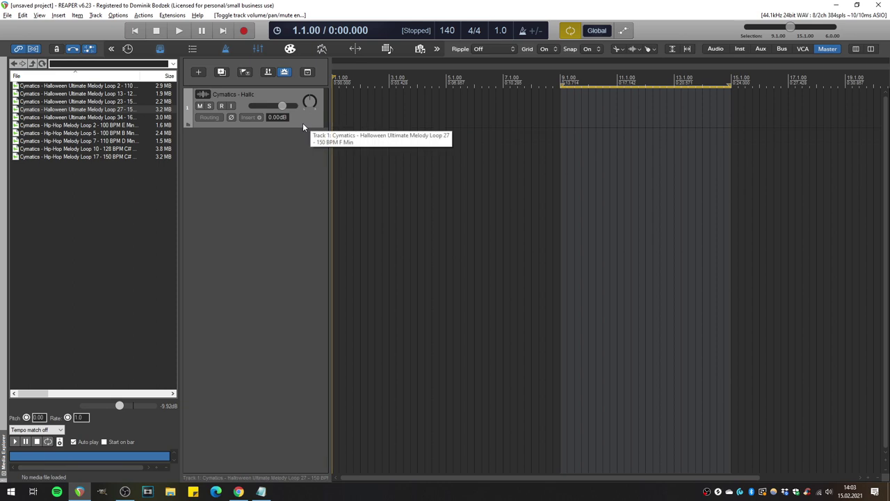
Step: Show the volume and pan automation envelopes of the Cymatics track
key("v")
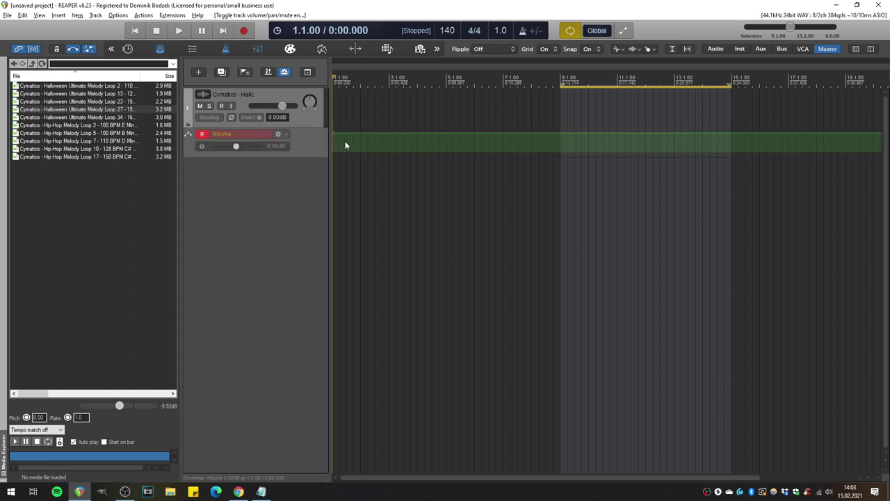
mouse_move(342, 136)
left_mouse_down()
mouse_move(387, 149)
mouse_move(443, 140)
mouse_move(464, 148)
mouse_move(500, 132)
mouse_move(519, 148)
mouse_move(545, 134)
mouse_move(567, 143)
mouse_move(484, 193)
mouse_move(537, 128)
mouse_move(547, 176)
mouse_move(581, 192)
mouse_move(606, 130)
mouse_move(628, 181)
mouse_move(662, 184)
mouse_move(689, 128)
mouse_move(711, 167)
mouse_move(734, 178)
mouse_move(757, 131)
mouse_move(782, 182)
mouse_move(811, 159)
left_mouse_up()
key("p")
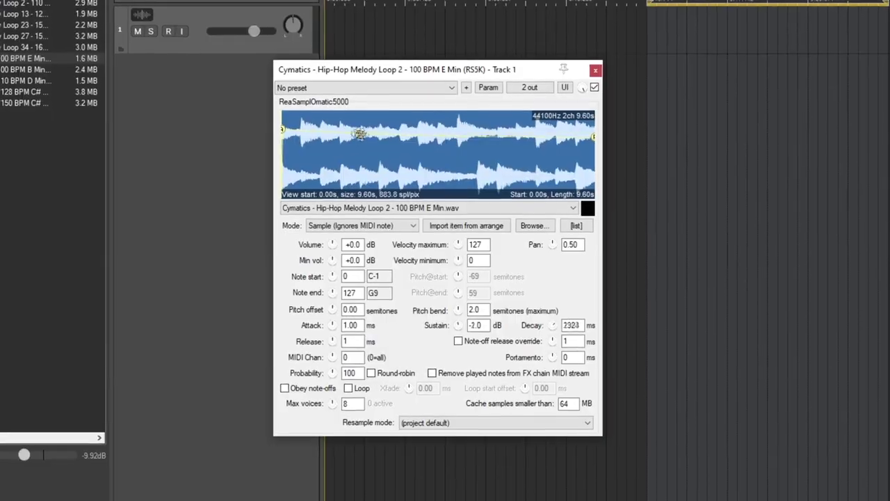
Step: Adjust the amplitude envelope over the Hip-Hop Melody Loop 2 sample's waveform in ReaSamplOmatic5000
mouse_move(327, 139)
left_mouse_down()
mouse_move(341, 143)
mouse_move(314, 143)
mouse_move(347, 149)
mouse_move(317, 146)
left_mouse_up()
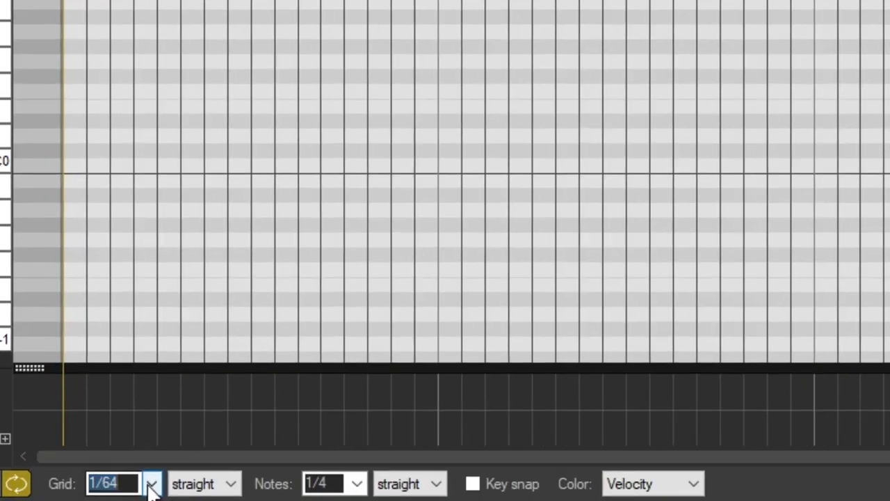
Step: Set the MIDI editor grid to 1/8 with swing and adjust the swing strength
left_click(112, 494)
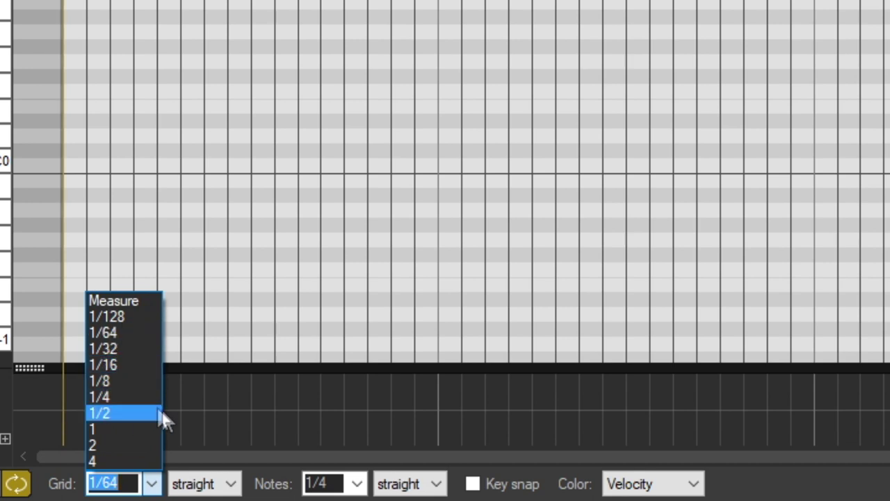
left_click(99, 381)
left_click(231, 483)
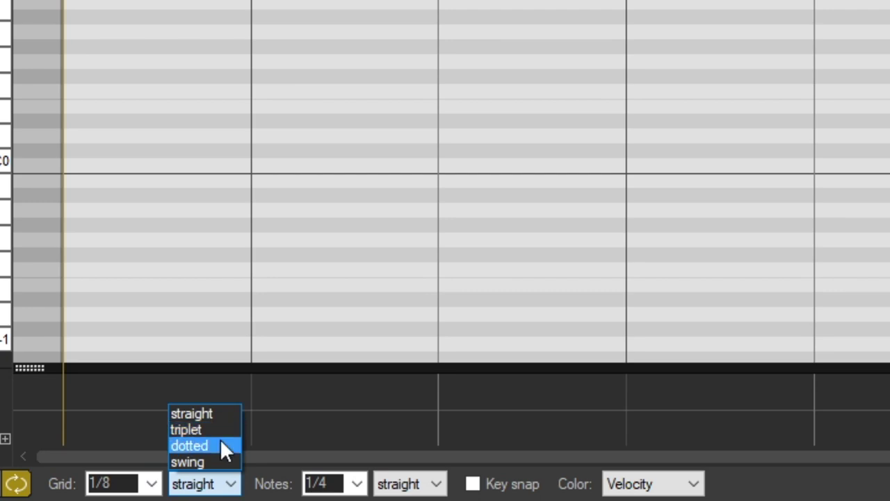
left_click(221, 461)
left_click_drag(387, 485, 414, 487)
mouse_move(415, 491)
left_mouse_down()
mouse_move(394, 491)
mouse_move(403, 491)
left_mouse_up()
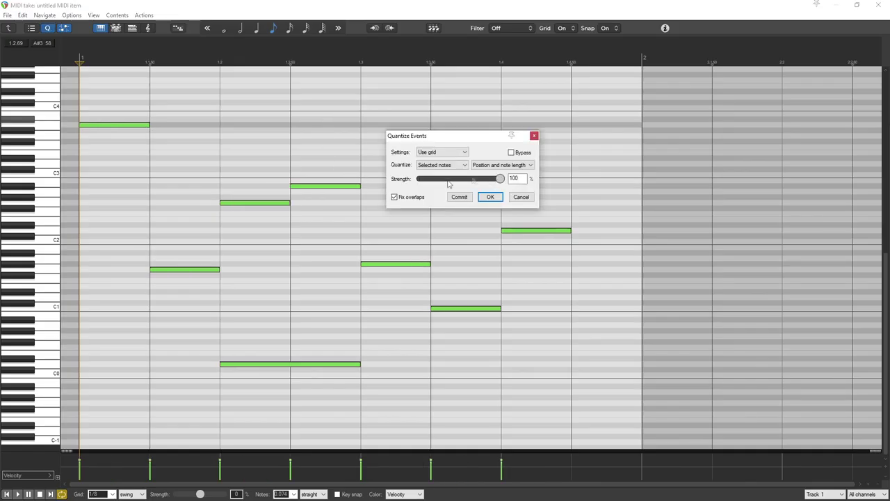
Step: Change the MIDI grid to 1/16 so the selected notes are quantized to it through Quantize Events
left_click(290, 28)
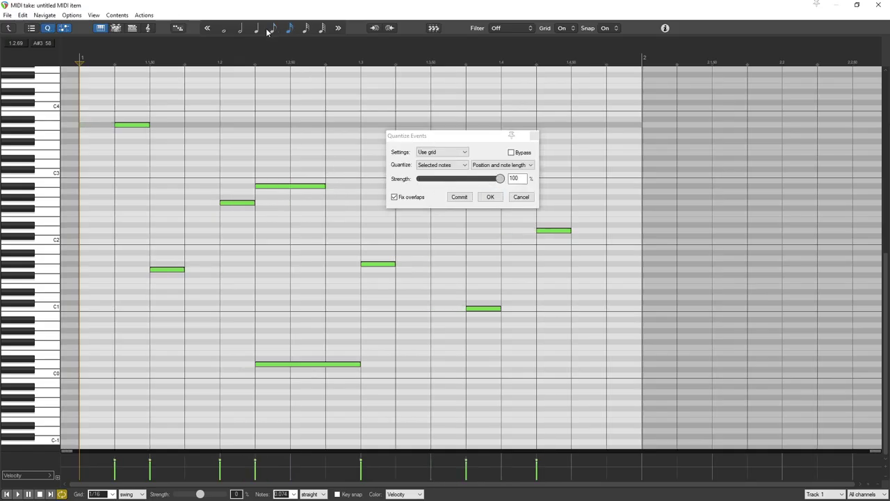
Step: Cycle the MIDI grid through several note values to 1/32 so the selected notes re-quantize, and try Humanize Notes
left_click(273, 28)
left_click(256, 28)
left_click(273, 28)
left_click(290, 28)
left_click(306, 28)
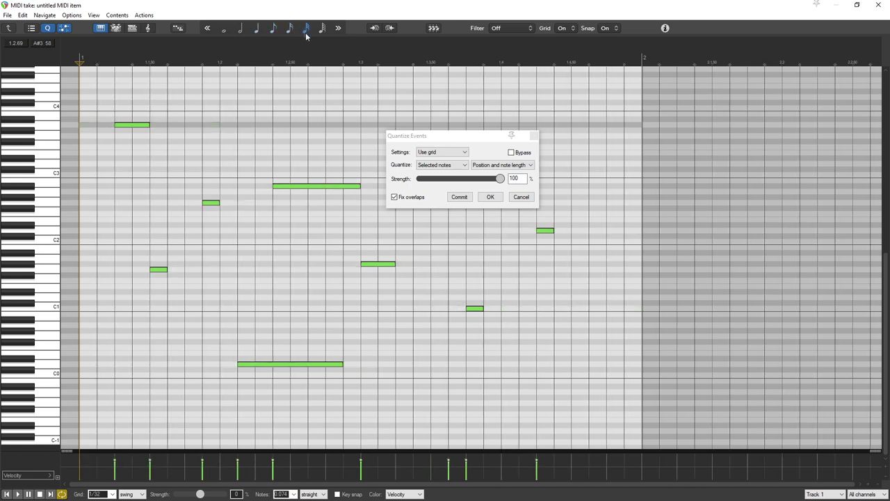
key("h")
left_click_drag(392, 192, 388, 193)
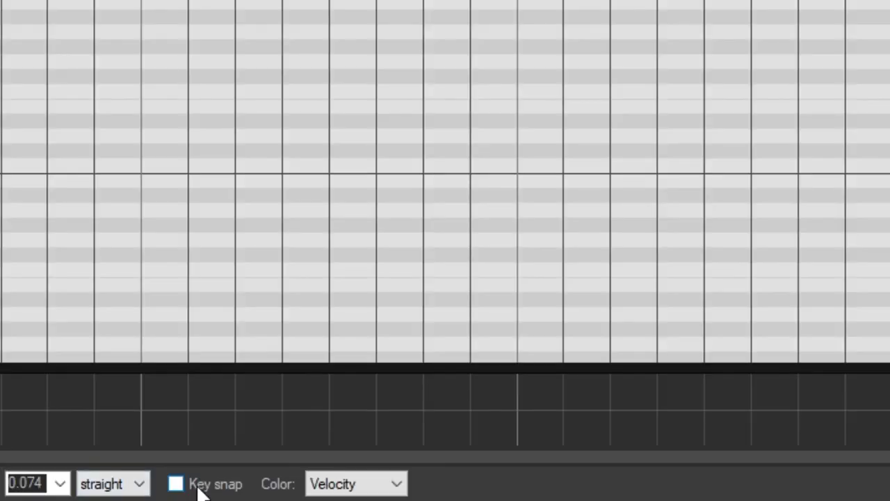
Step: Turn on key snap in the MIDI editor and set its scale to C Harmonic minor
left_click(201, 490)
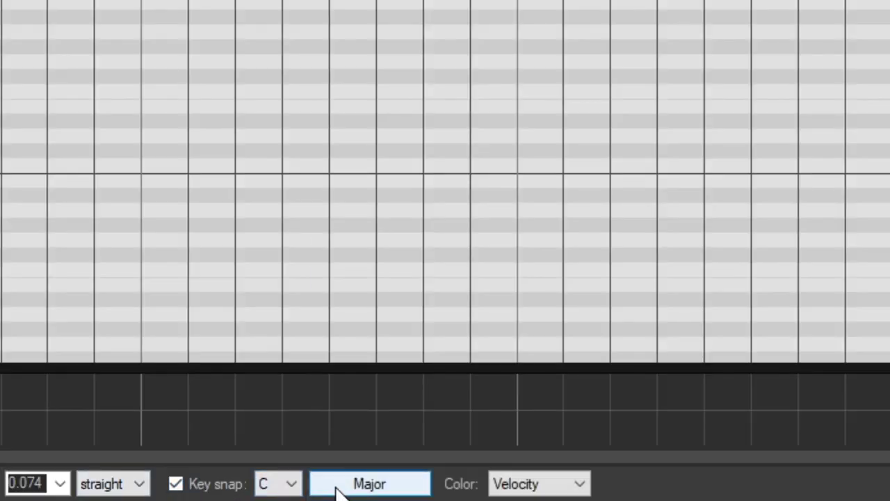
left_click(338, 491)
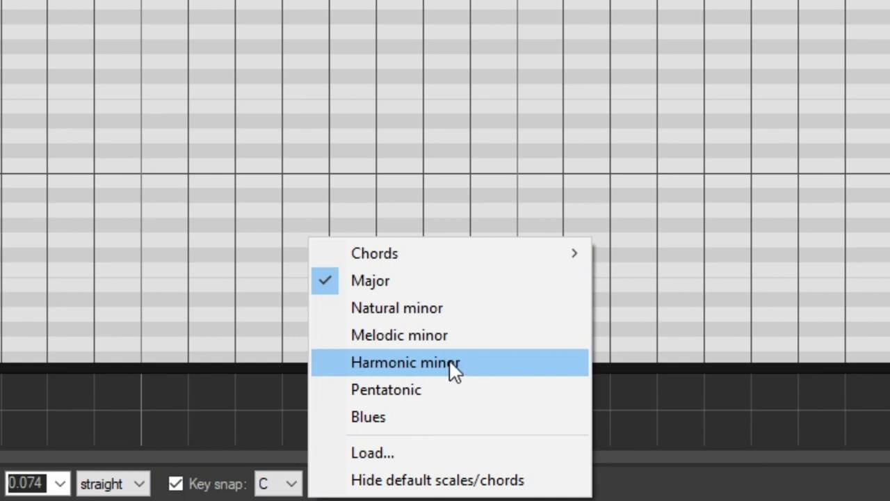
left_click(420, 363)
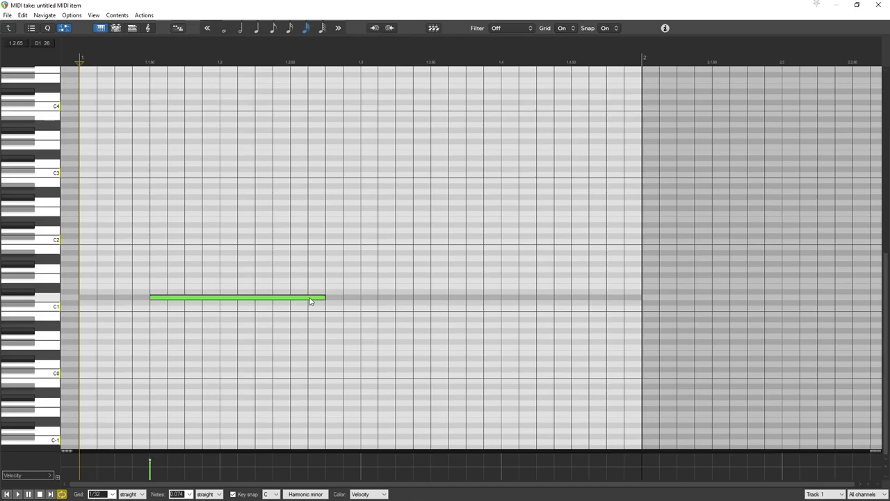
Step: Draw ascending notes of different lengths after the first D1 note, snapped to the C harmonic minor scale
left_click_drag(326, 281, 392, 280)
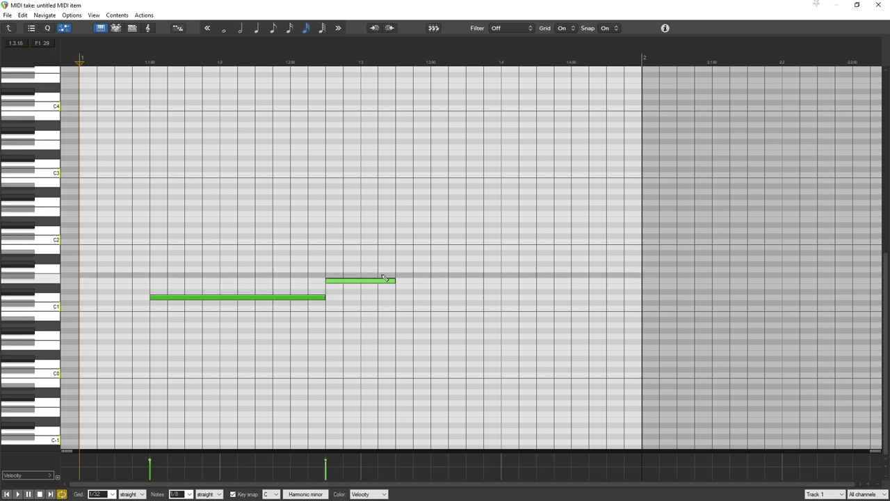
left_click_drag(396, 247, 482, 247)
left_click_drag(294, 302, 366, 266)
Step: Insert a minor m7b9 chord in the empty MIDI item and move it earlier and lower, into beat 1
right_click(259, 211)
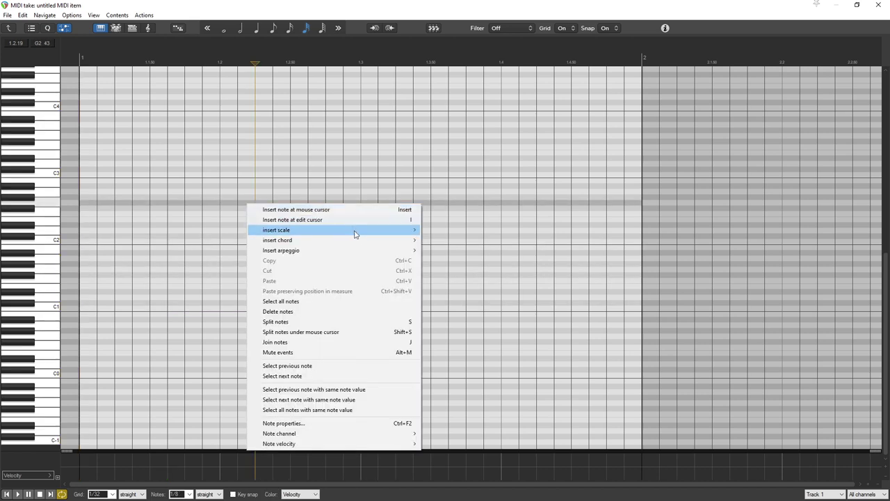
mouse_move(357, 241)
mouse_move(465, 251)
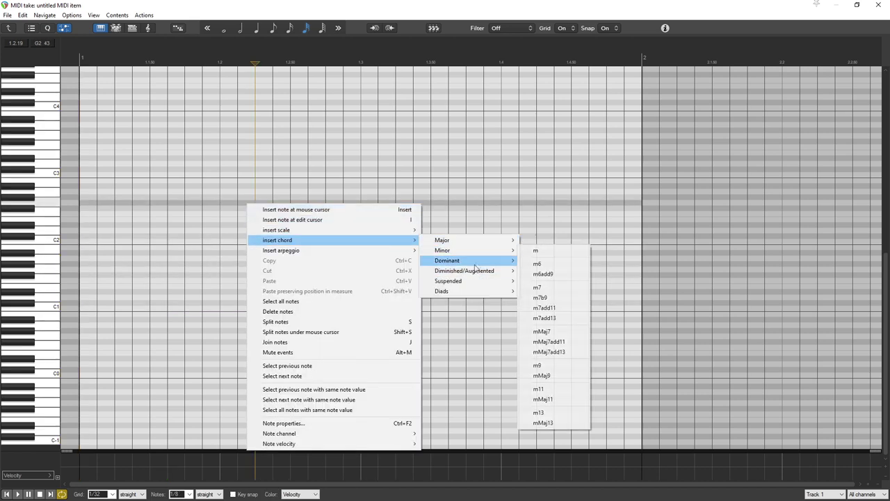
left_click(561, 298)
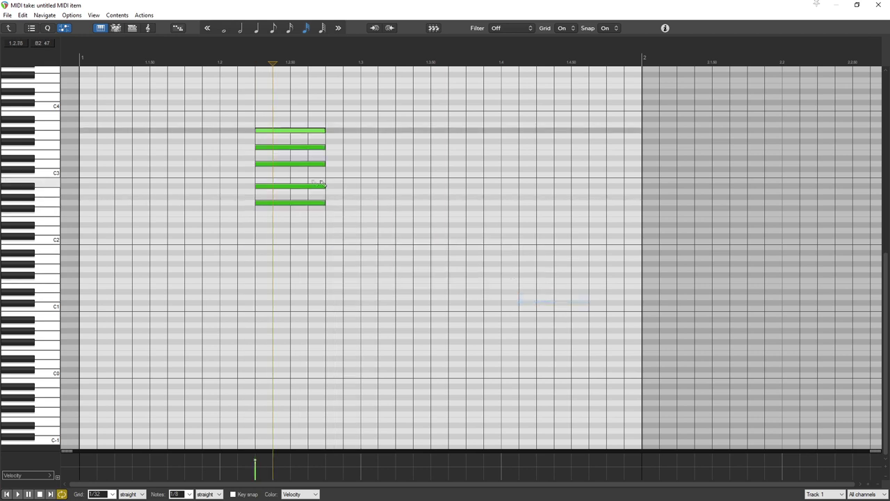
left_click_drag(301, 213, 225, 229)
Step: Insert a minor m11 chord after the m7b9 chord
right_click(333, 165)
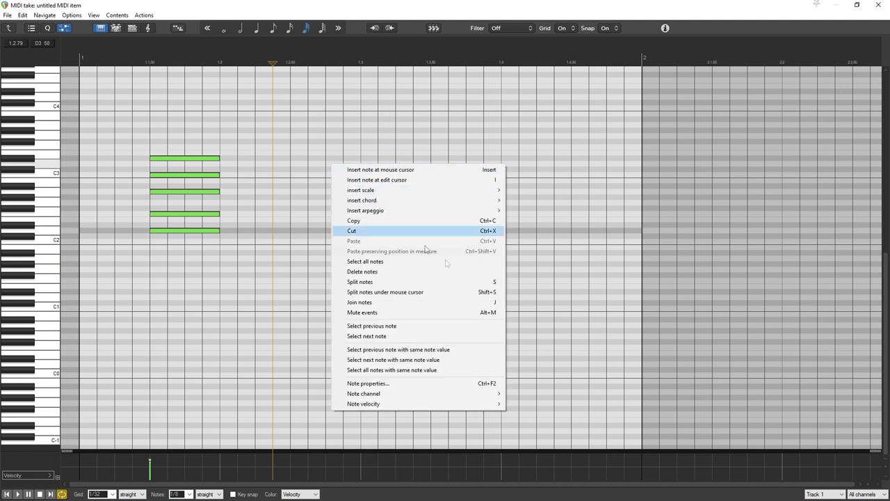
mouse_move(459, 200)
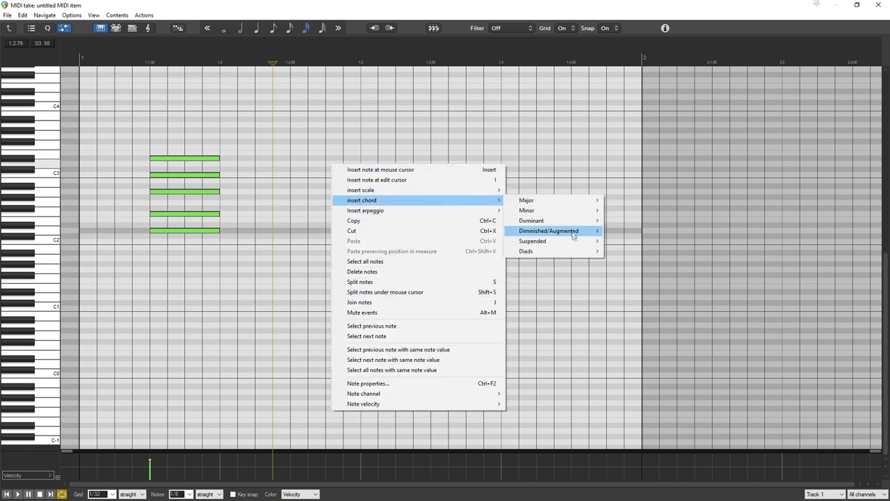
mouse_move(583, 212)
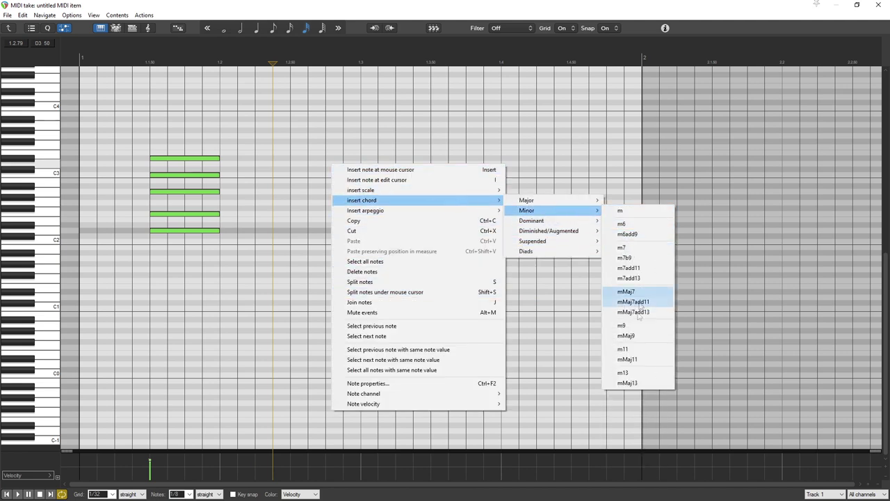
left_click(636, 349)
Step: Select the notes of the two chords with selection boxes and clear the selection
left_click_drag(461, 254, 284, 134)
left_click_drag(241, 250, 150, 146)
left_click_drag(363, 277, 80, 109)
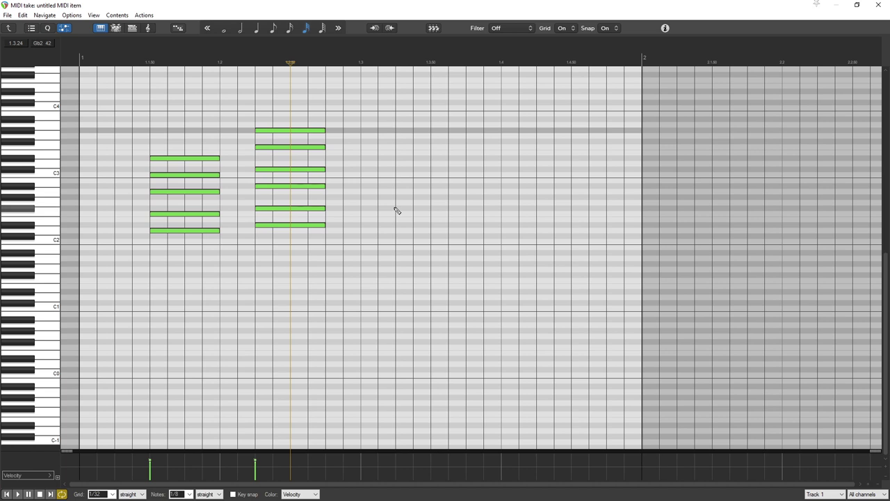
left_click(342, 274)
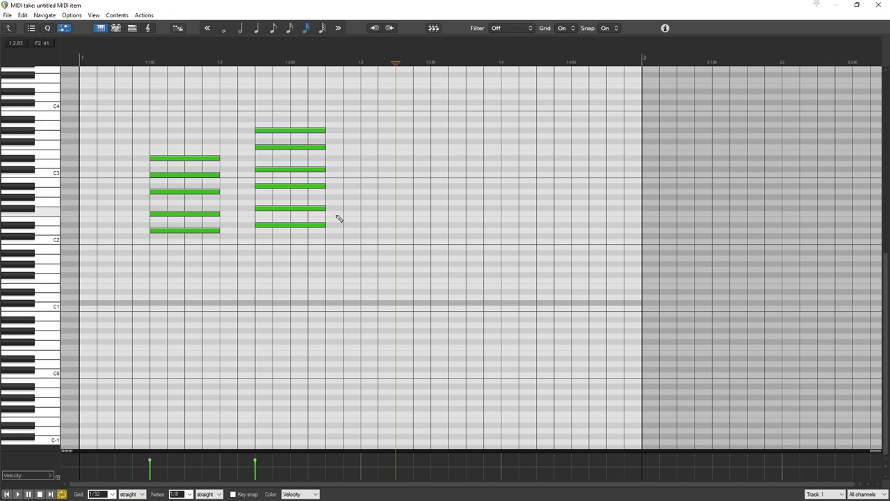
Step: Draw several short notes of varied lengths after and below the chords, and redraw the note velocities
key("ctrl+z")
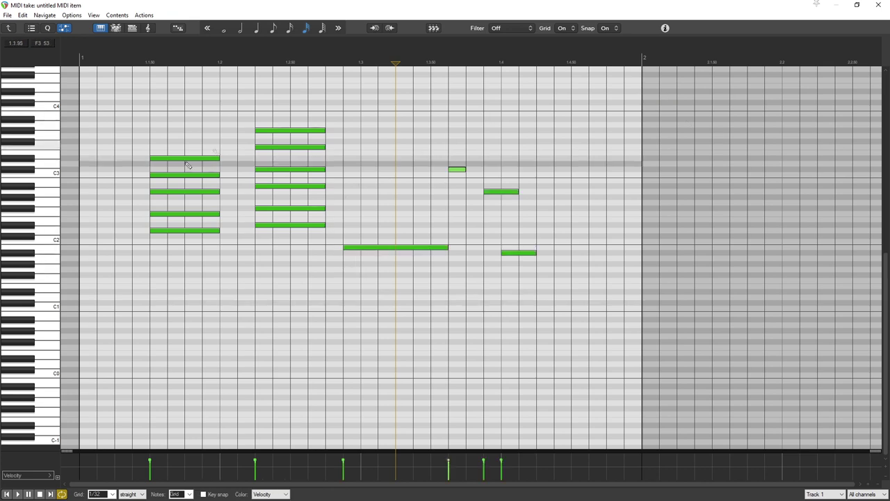
left_click_drag(326, 319, 394, 319)
left_click_drag(449, 319, 500, 320)
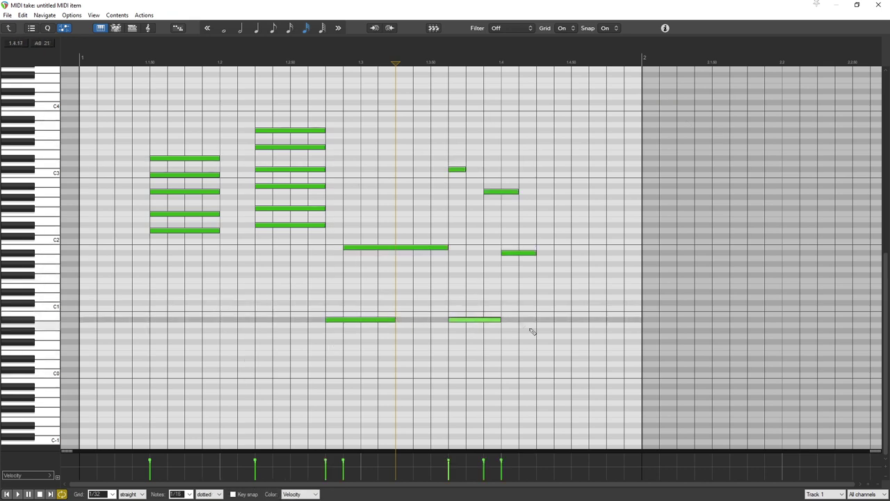
left_click_drag(538, 347, 570, 347)
left_click_drag(467, 375, 514, 376)
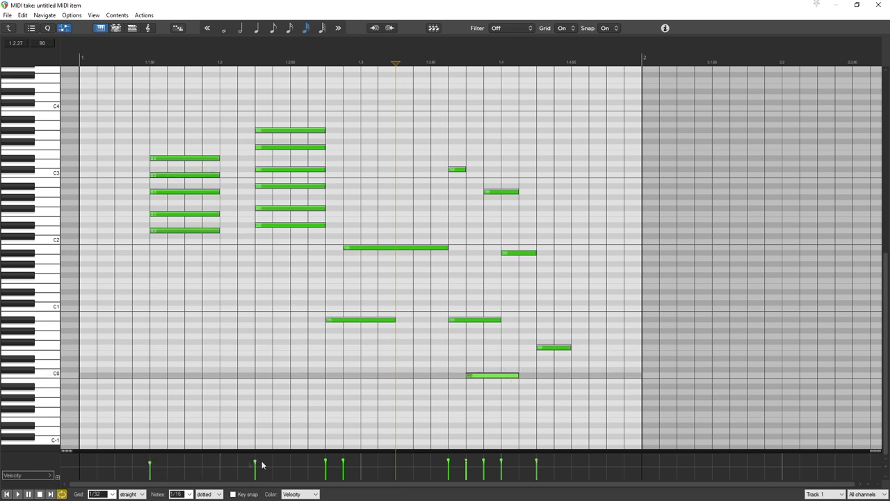
mouse_move(424, 474)
left_mouse_down()
mouse_move(575, 456)
mouse_move(415, 459)
left_mouse_up()
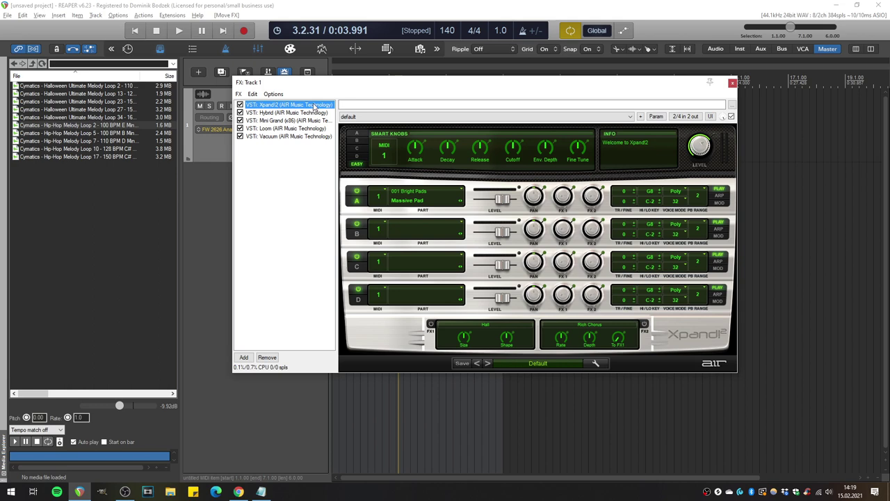
Step: Show the Hybrid and Mini Grand instruments in Track 1's FX chain
left_click(281, 112)
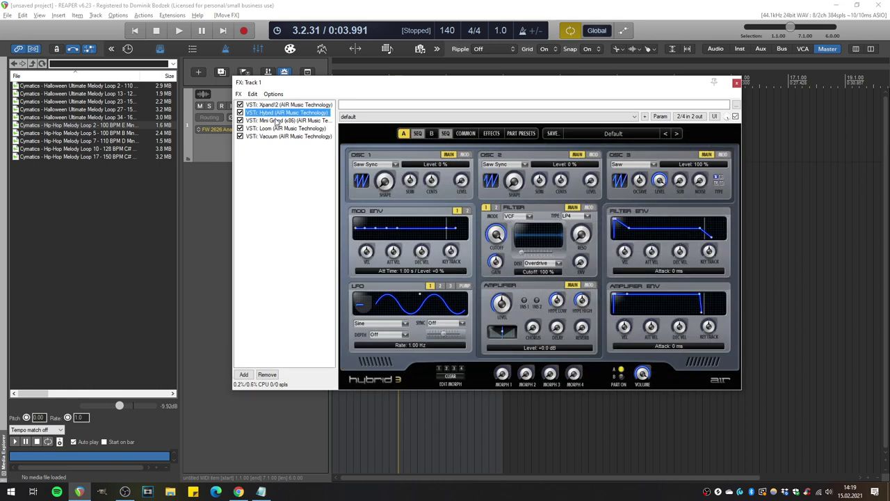
double_click(277, 121)
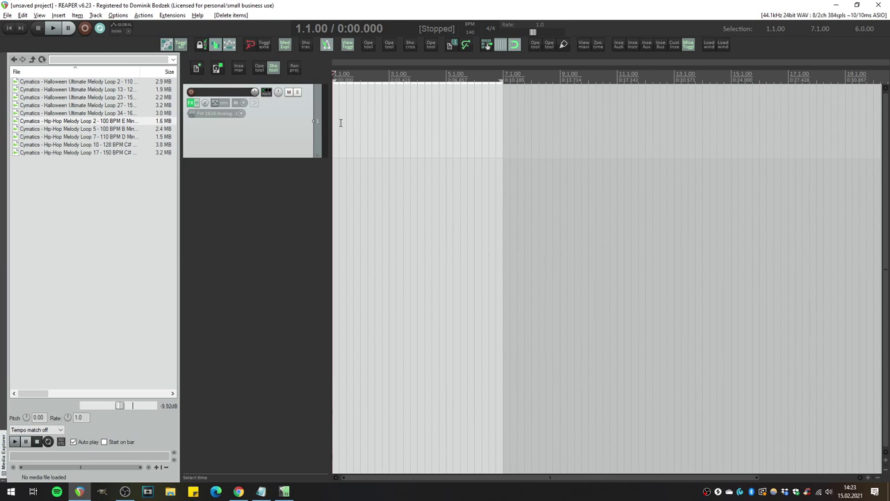
Step: Place the Halloween Ultimate Melody Loop 34 sample on the track and switch the theme to I Logic V 2.65
left_click_drag(130, 115, 426, 125)
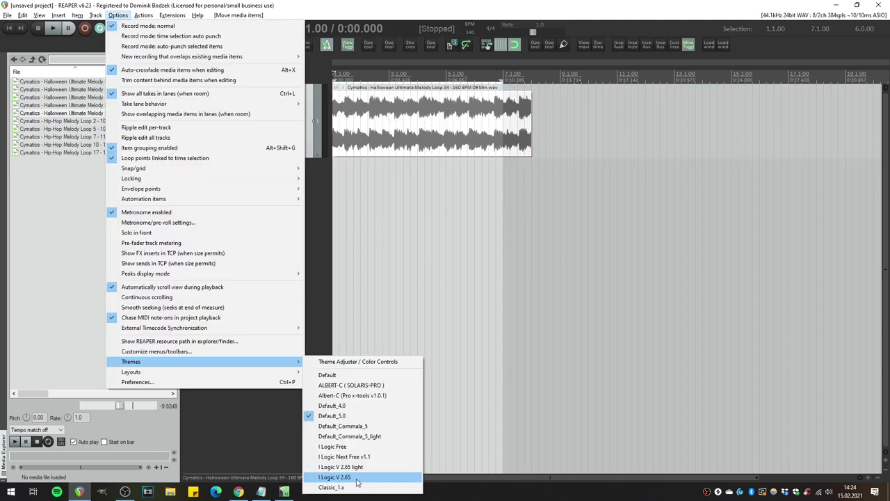
left_click(355, 478)
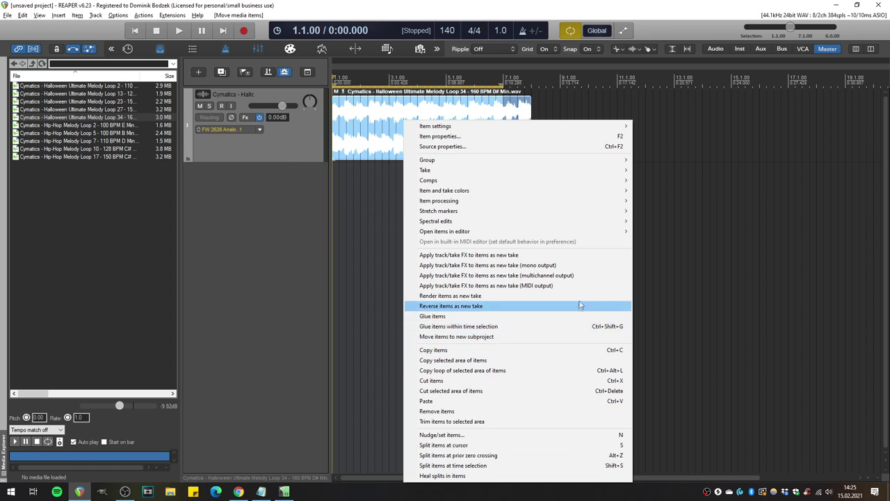
Step: Show the processing and editing commands available for the Halloween loop item
right_click(383, 110)
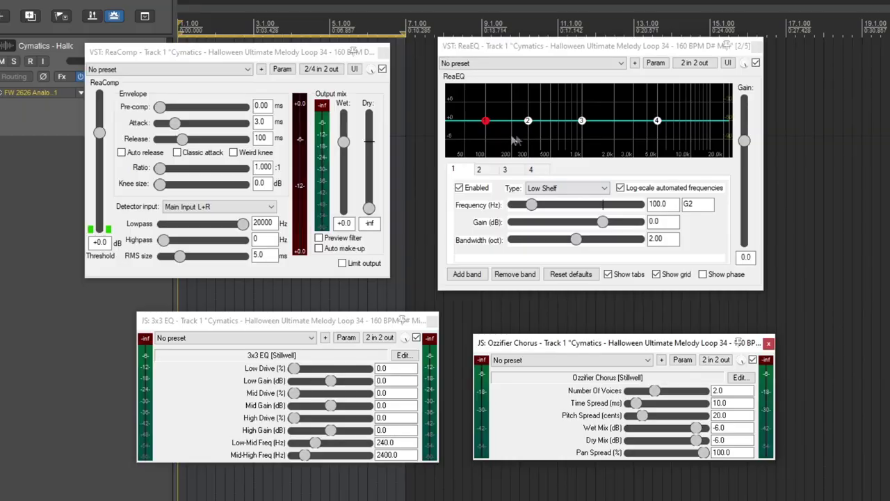
Step: In ReaEQ, cut the lows with band 1, boost band 3 by 5.8 dB near 10 kHz, and cut band 4's high shelf at 21310.8 Hz to -inf
left_click_drag(486, 121, 493, 156)
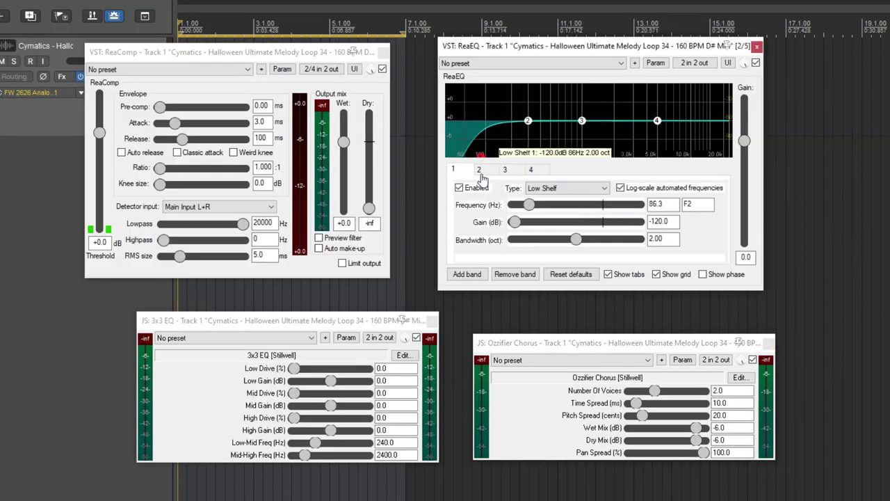
left_click_drag(582, 121, 609, 103)
left_click_drag(658, 122, 728, 154)
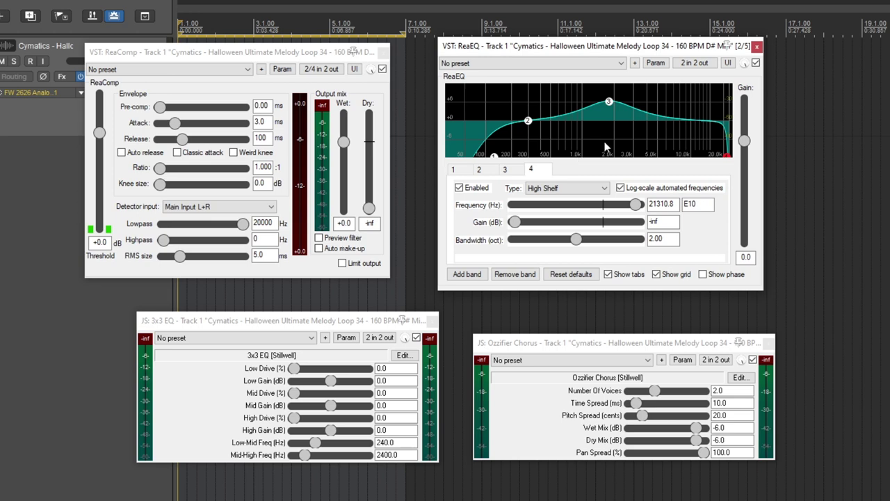
left_click_drag(613, 106, 687, 108)
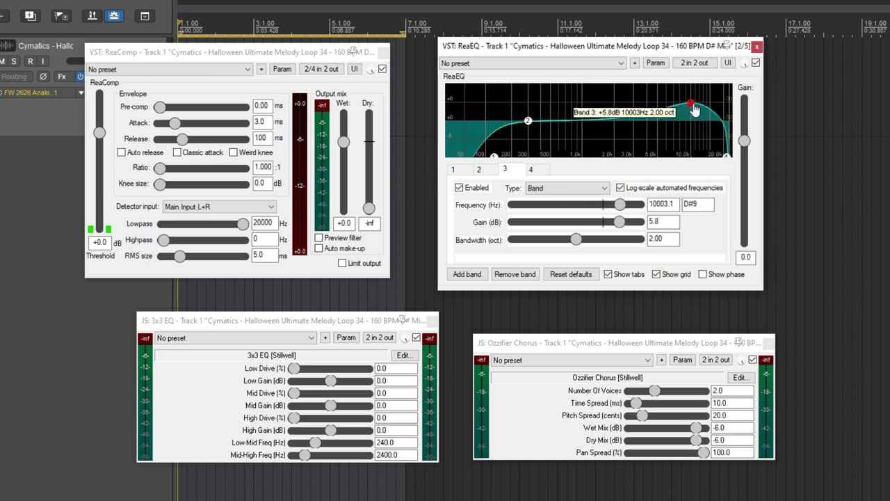
double_click(693, 105)
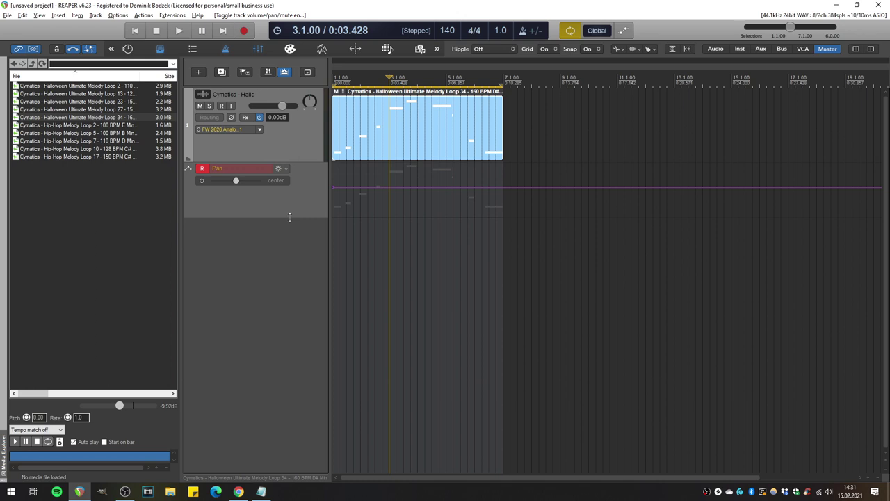
Step: Enlarge the Pan envelope lane, raise a short segment just before bar 2, and tighten its start and end points around it
left_click_drag(288, 206, 312, 289)
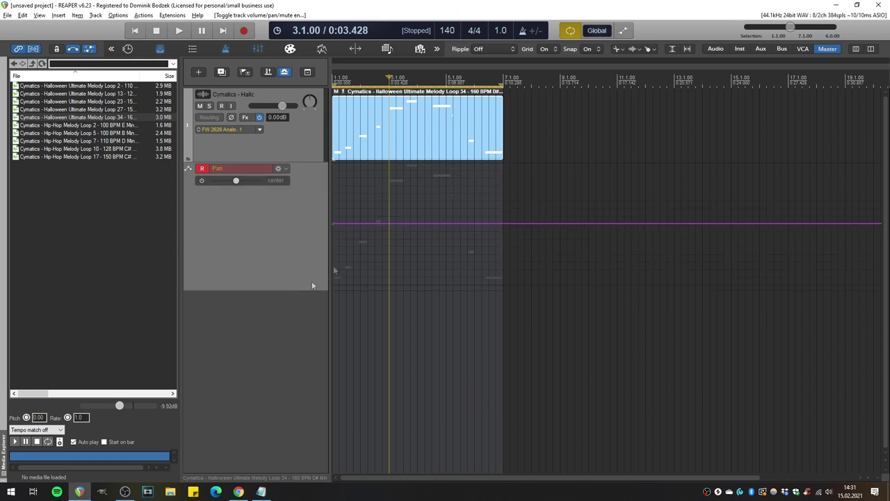
scroll(399, 226, "up", 4)
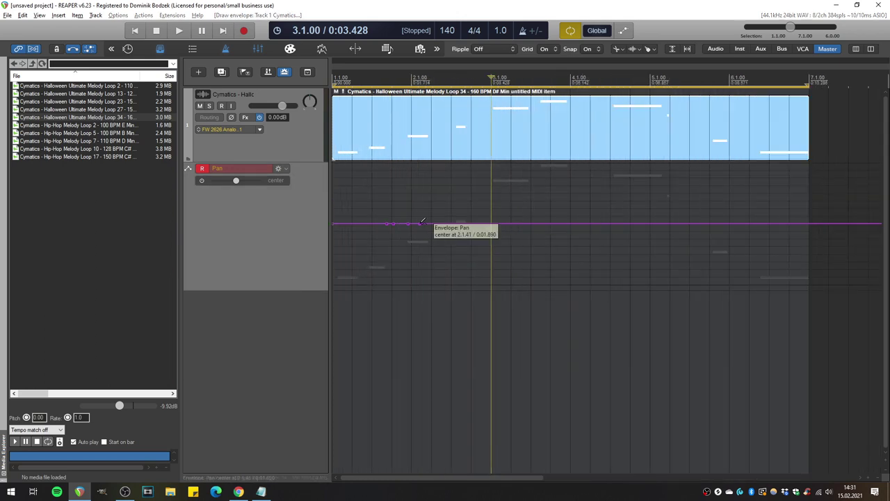
left_click_drag(399, 224, 401, 181)
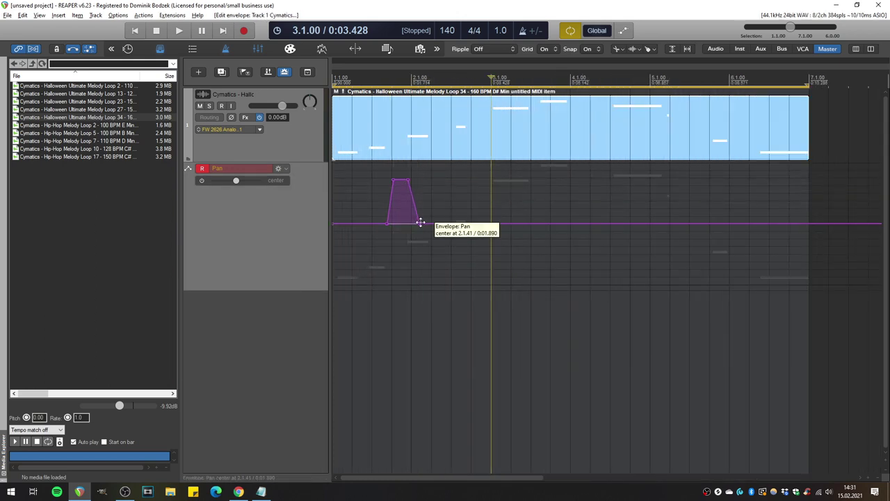
left_click_drag(387, 224, 392, 224)
double_click(411, 223)
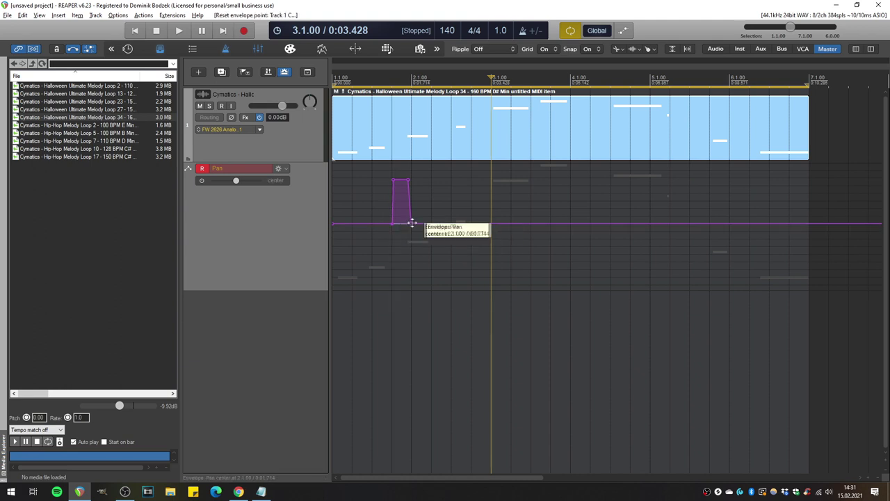